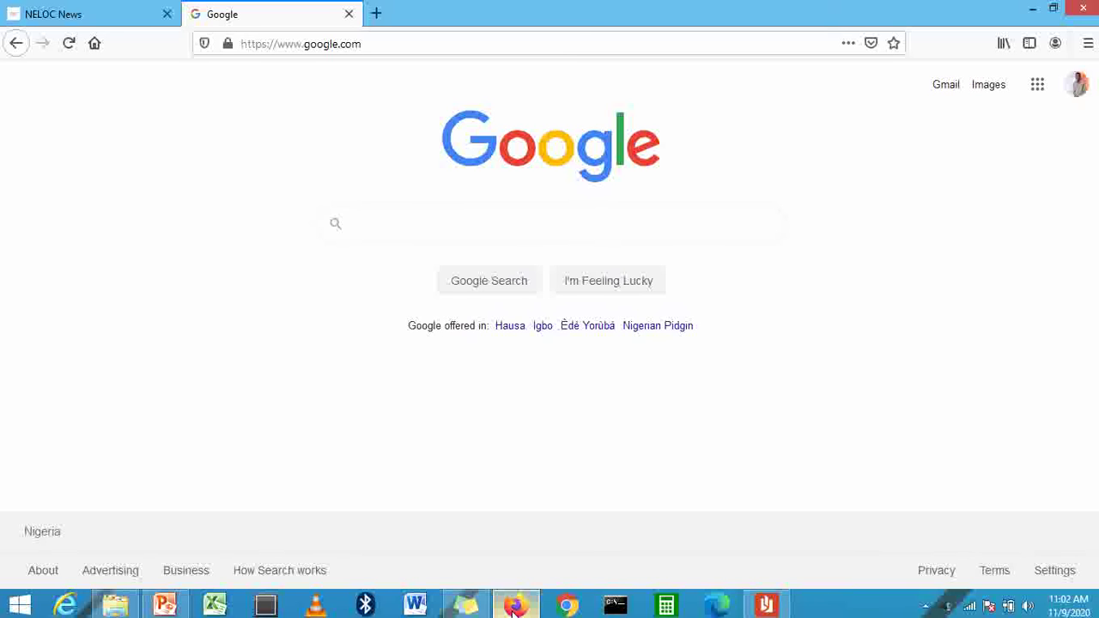
left_click(449, 36)
type("www")
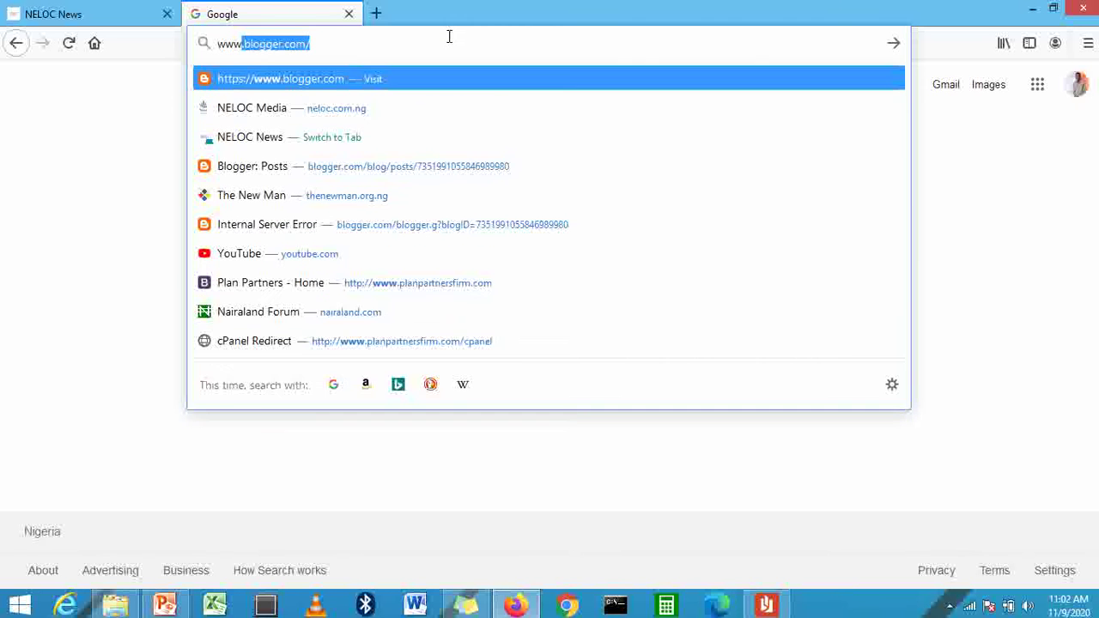
key("Return")
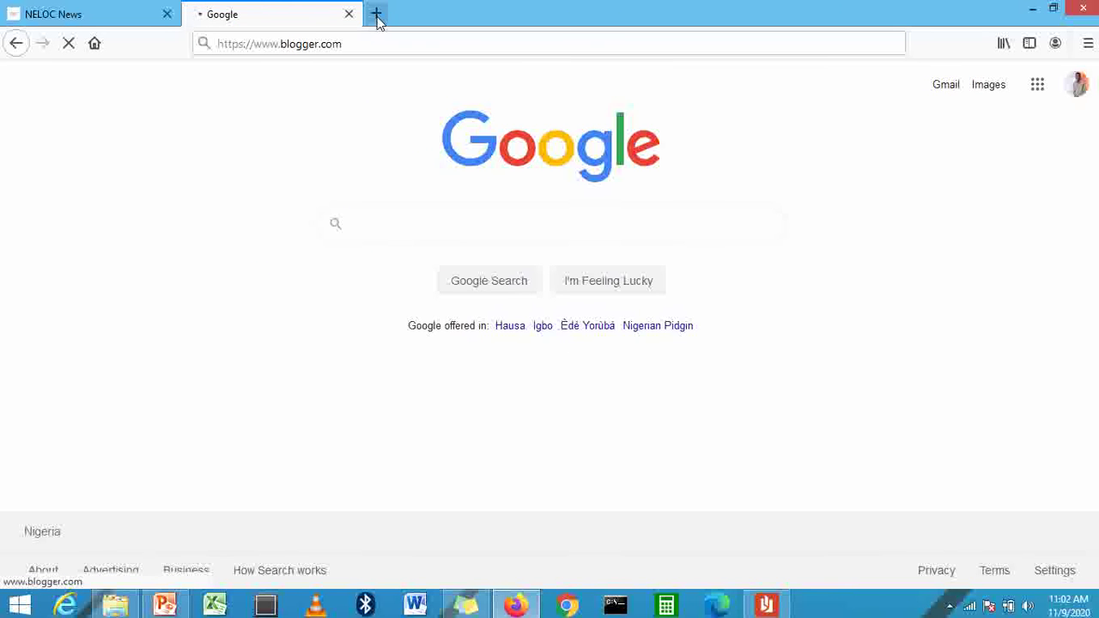
- On the NELOC News posts dashboard, list the account's blogs down to New Blog..
left_click(377, 14)
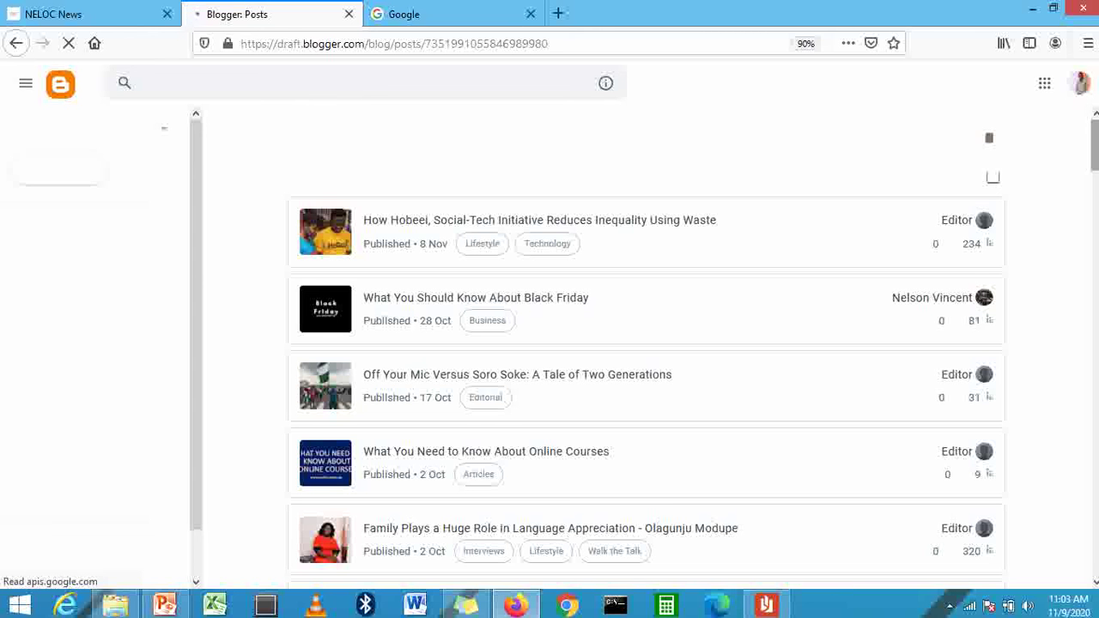
scroll(644, 344, "down", 5)
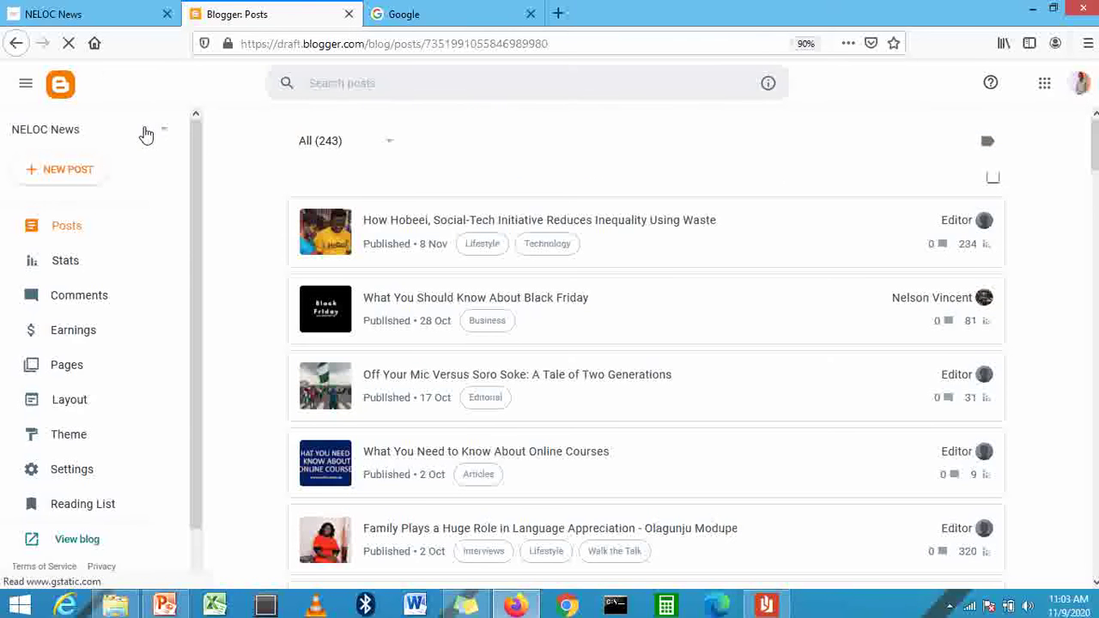
left_click(146, 135)
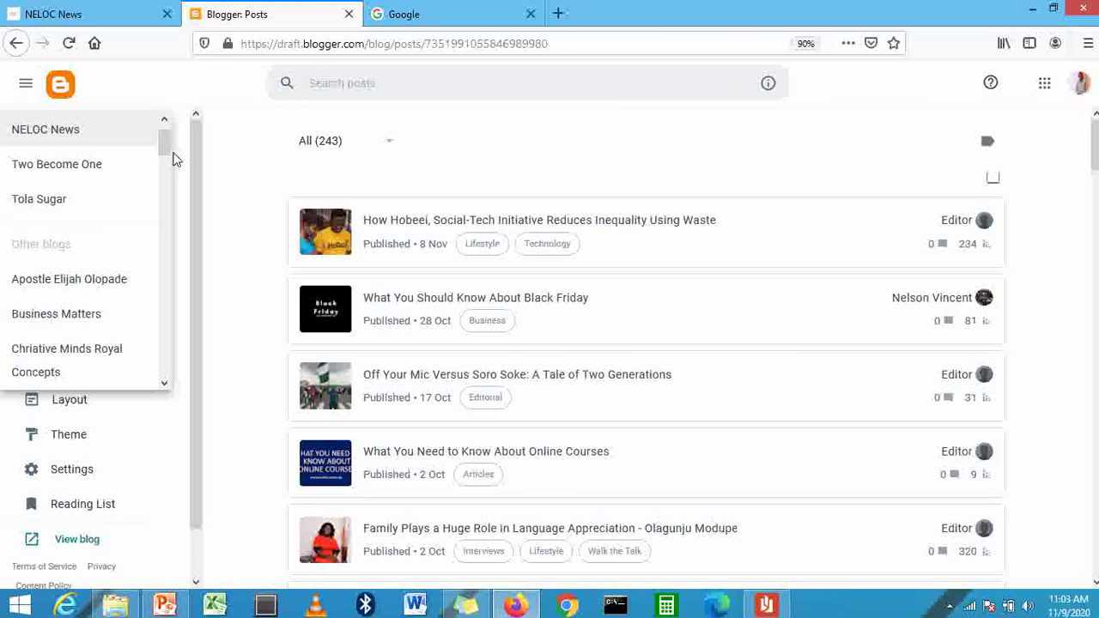
left_click_drag(165, 144, 150, 400)
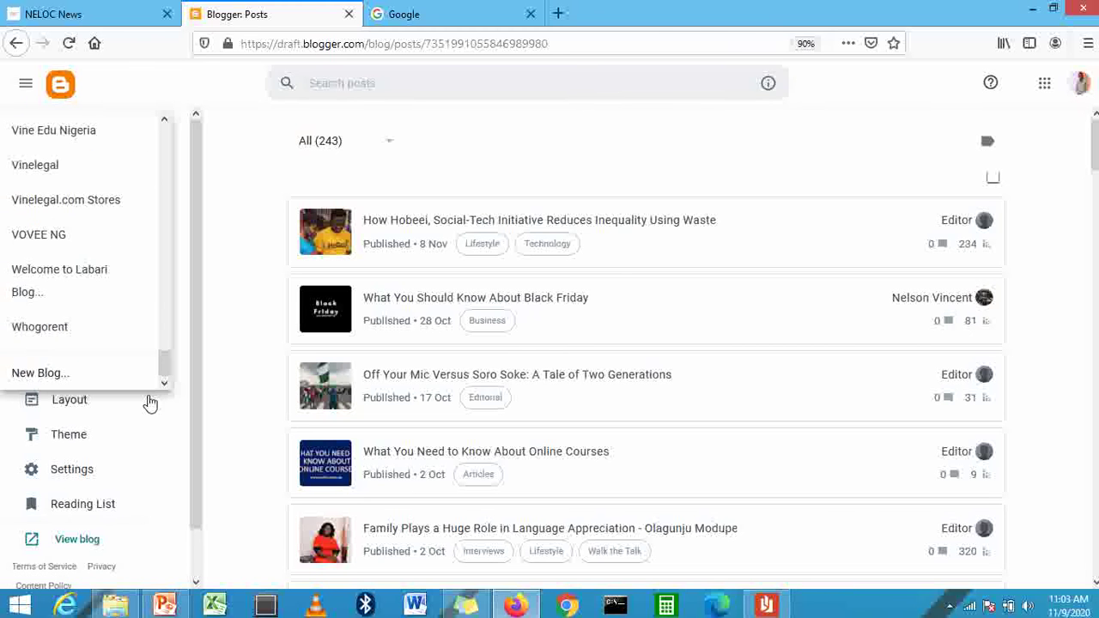
- Start a new blog titled nelocacademytest and copy the title
left_click(62, 374)
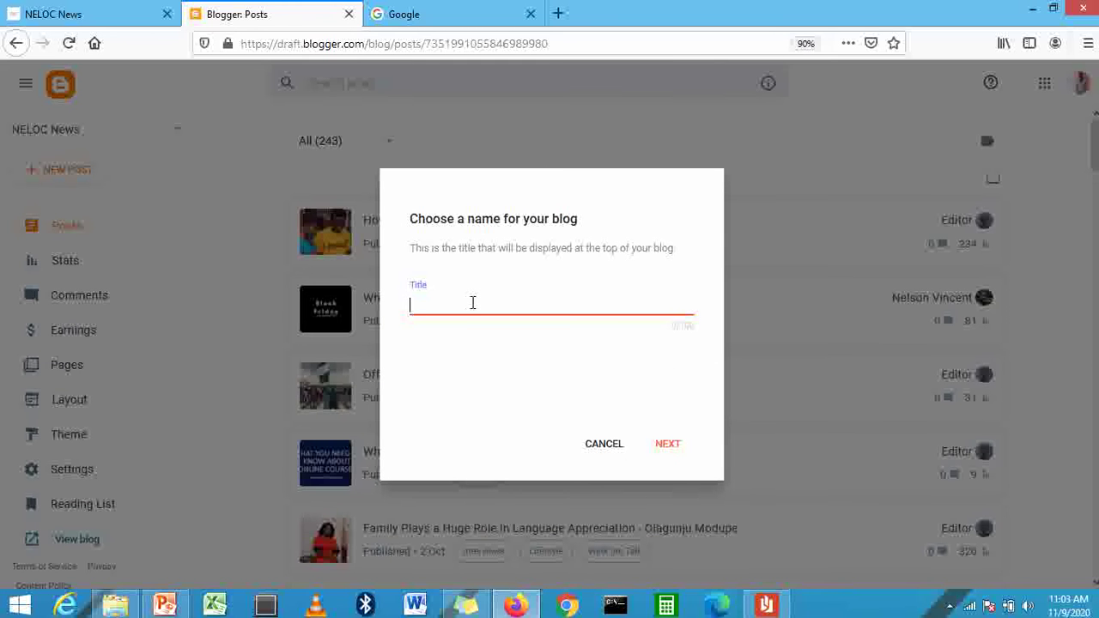
type("nelos")
key("BackSpace")
type("cacademy te")
key("BackSpace")
key("BackSpace")
key("BackSpace")
type("test")
double_click(473, 305)
key("ctrl+c")
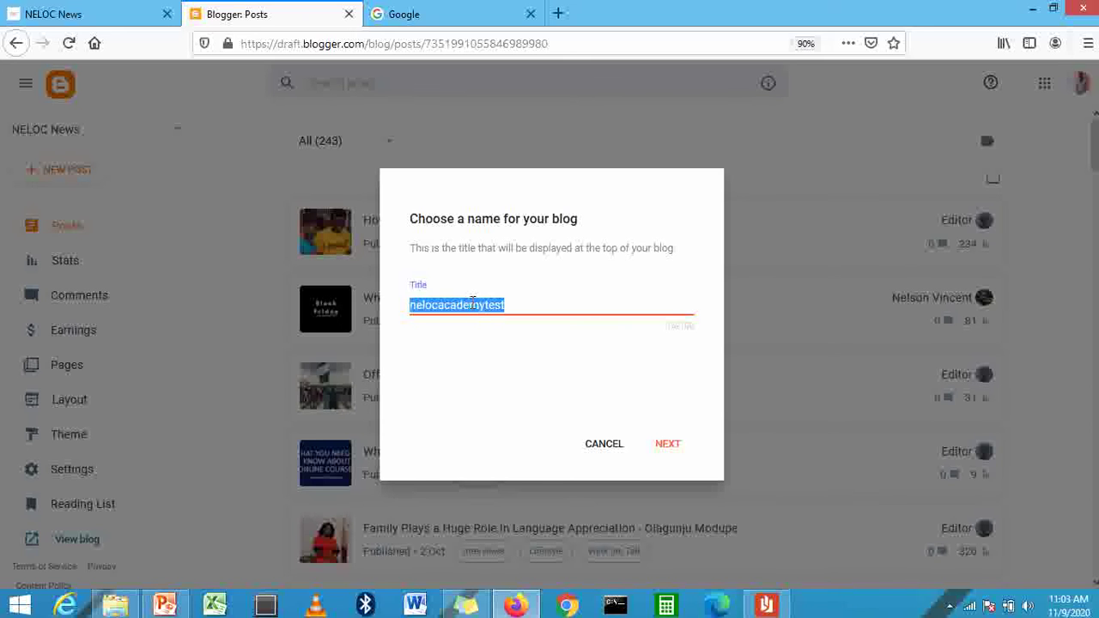
- Set the address to nelocacademytest.blogspot.com and save the new blog
left_click(669, 452)
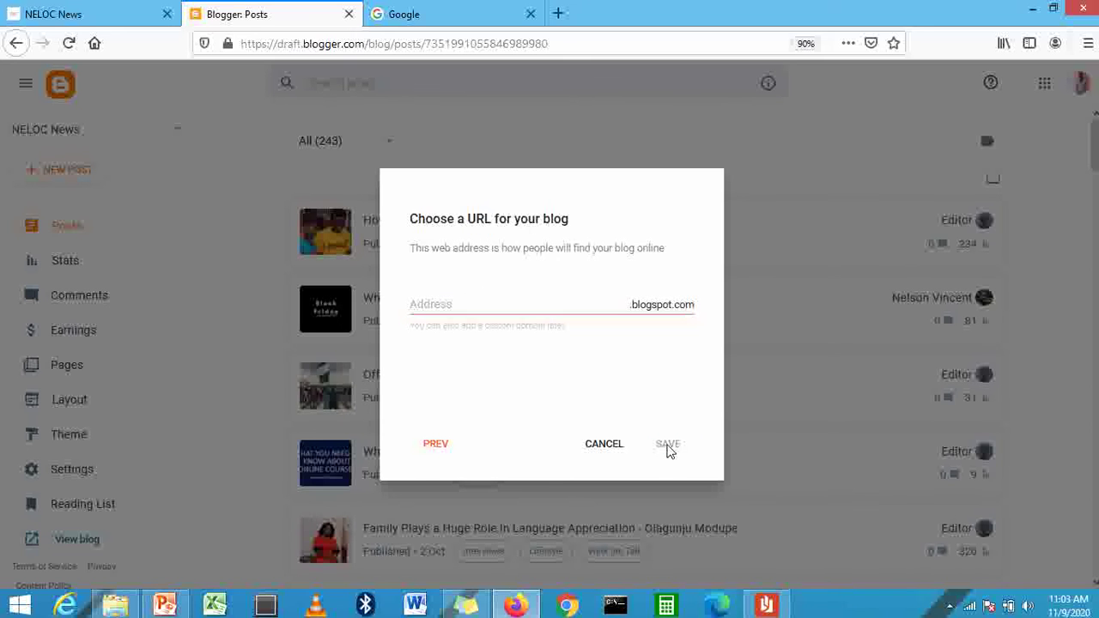
left_click(513, 307)
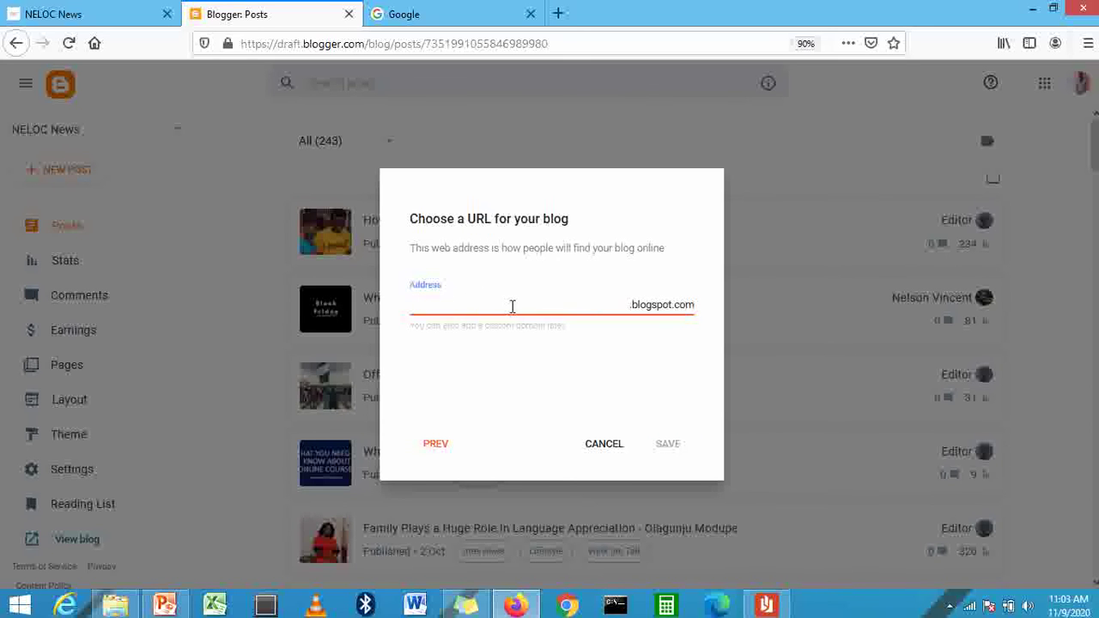
key("ctrl+v")
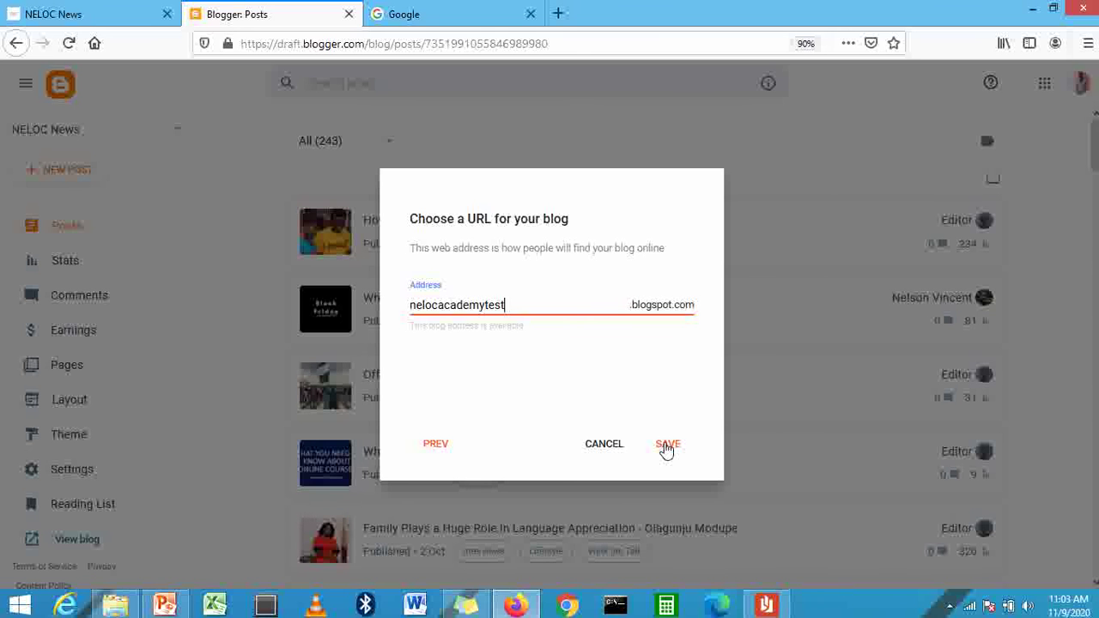
left_click(666, 449)
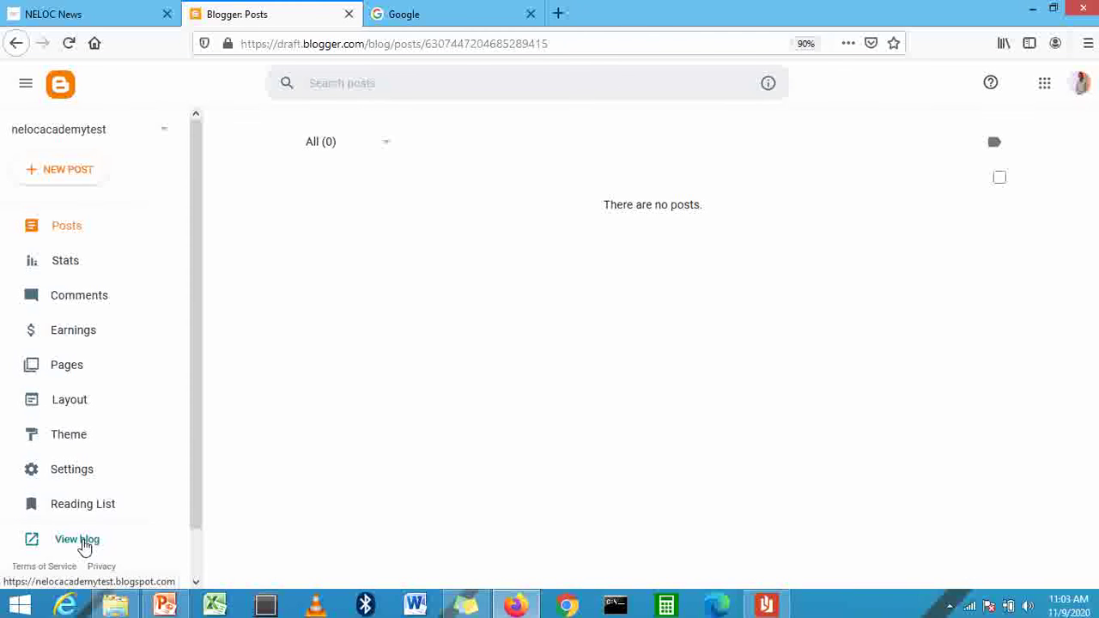
- View the live nelocacademytest blog and glance at its author profile panel
left_click(79, 541)
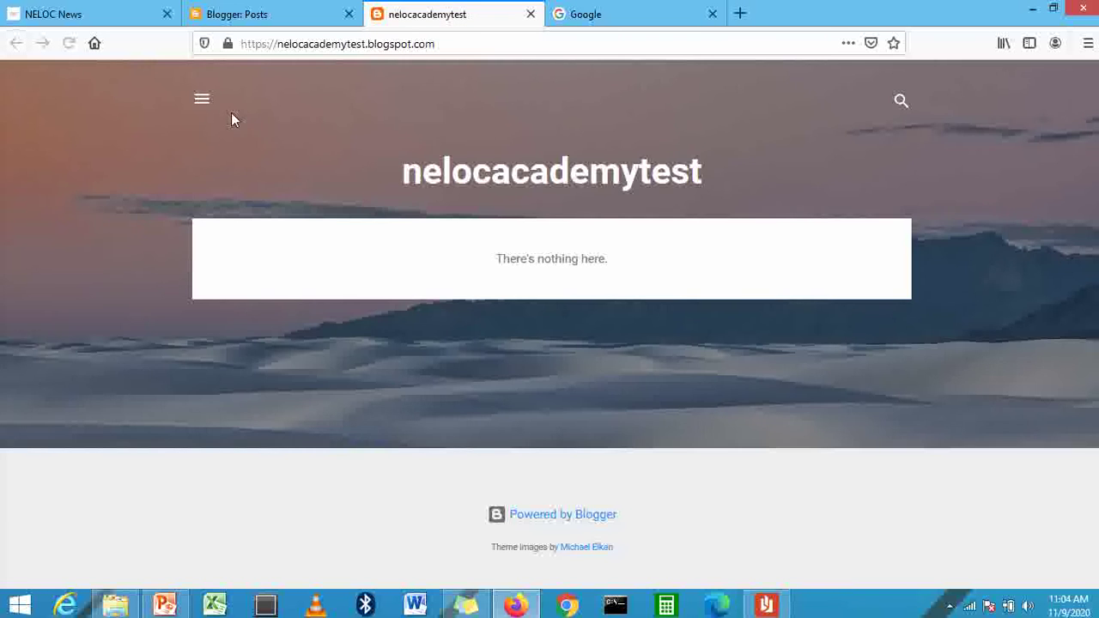
left_click(201, 100)
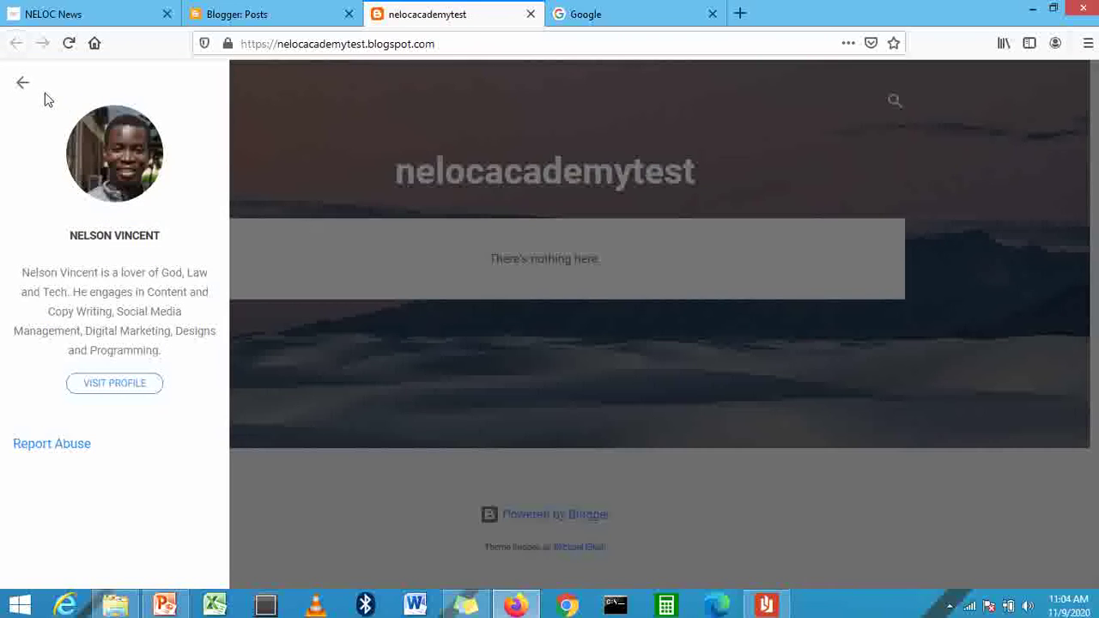
left_click(23, 83)
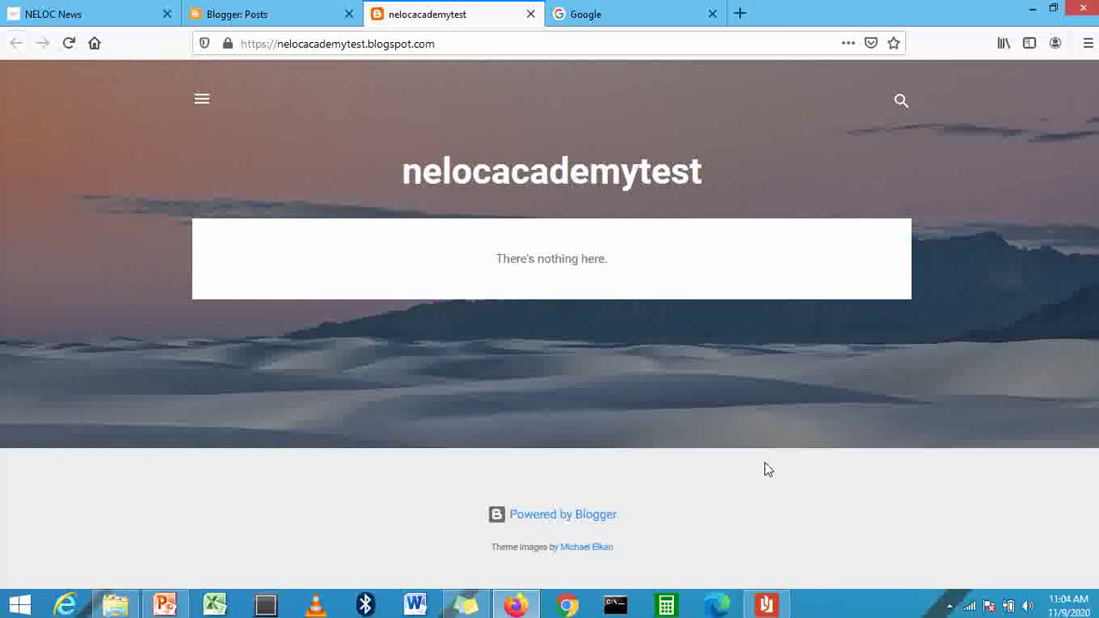
- Switch between the Blogger Posts, Google and live blog tabs, ending on the blog
left_click(316, 9)
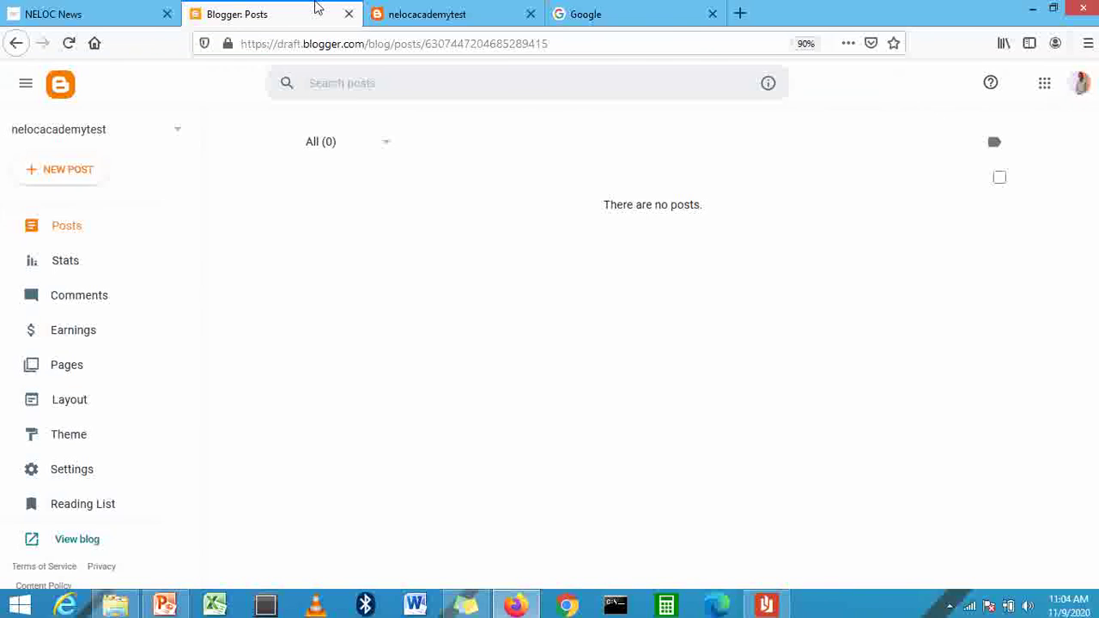
left_click(459, 8)
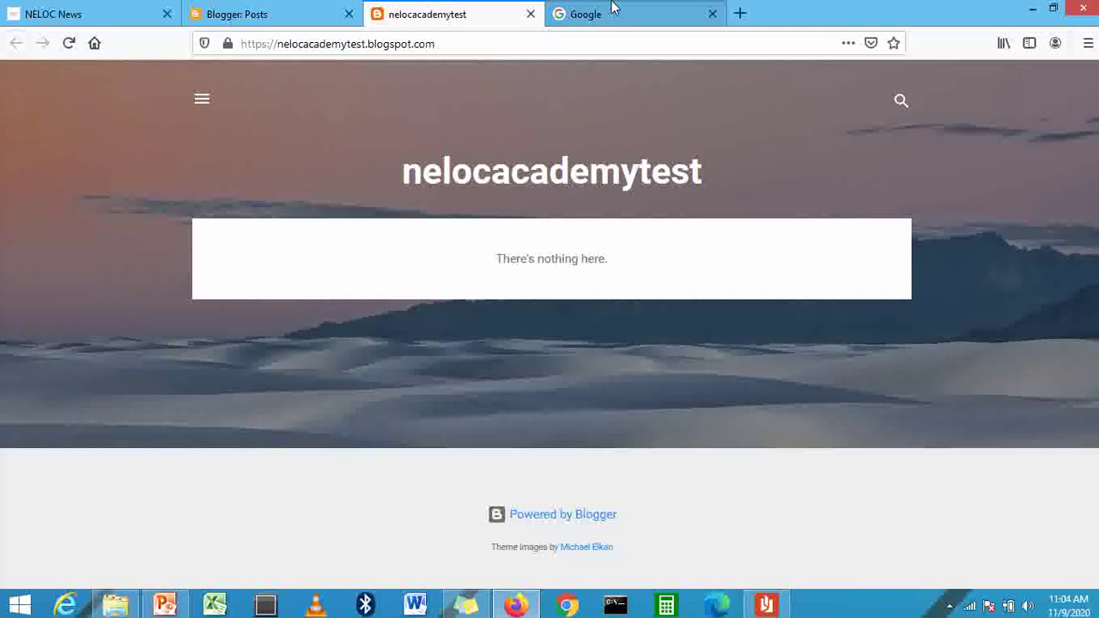
left_click(612, 8)
left_click(436, 7)
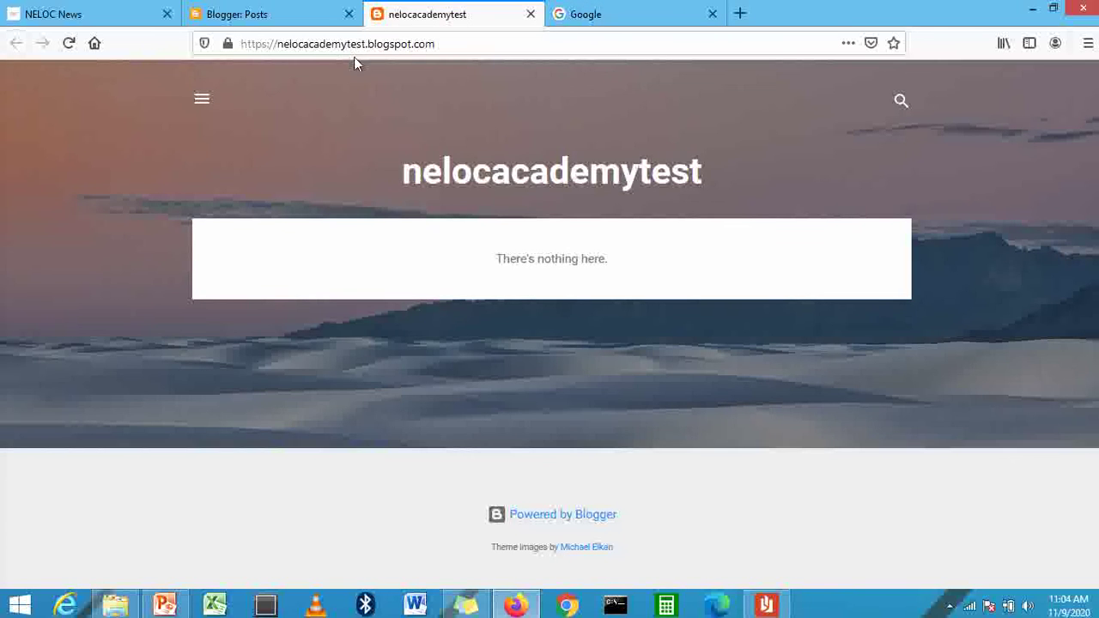
- Visit the example blog alexjohnson.blogspot.com from the Google tab
left_click(624, 9)
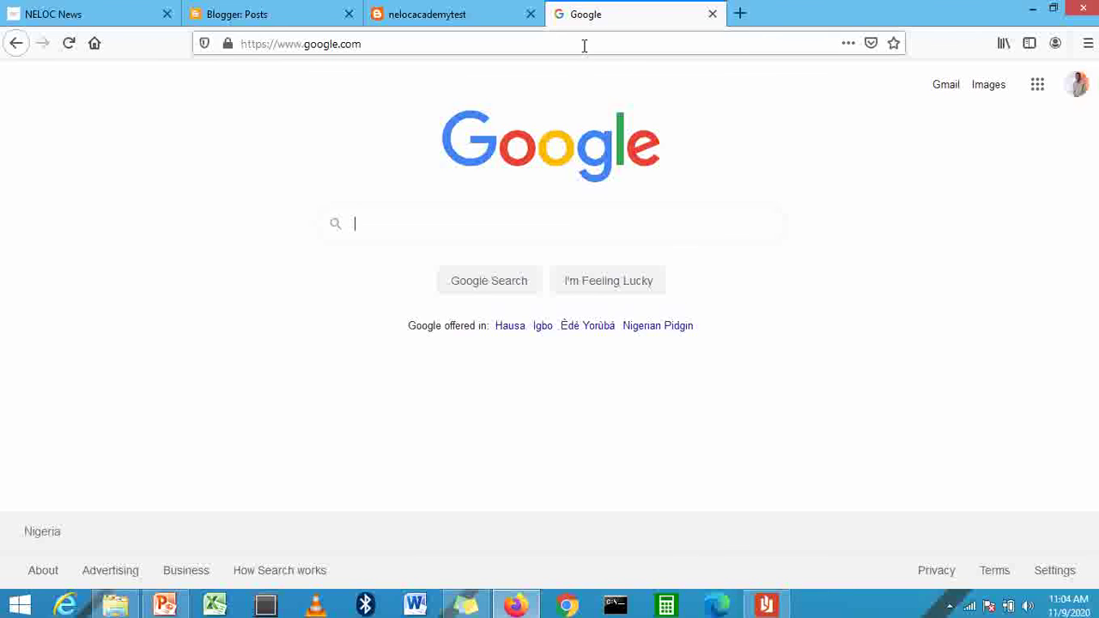
left_click(584, 45)
type("alexjohnson")
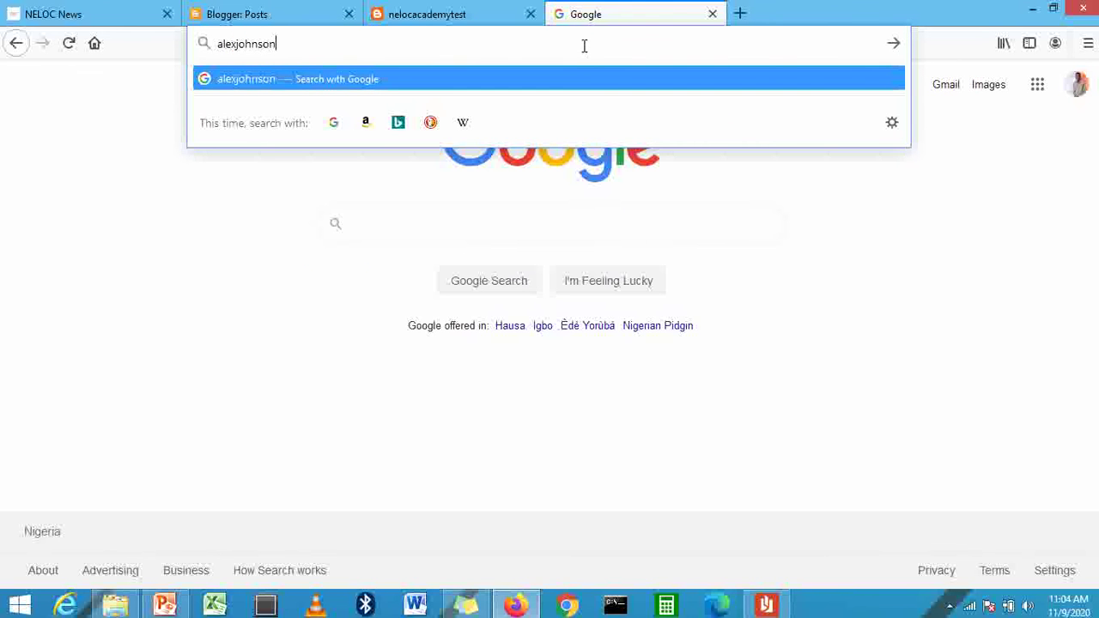
type(".blog")
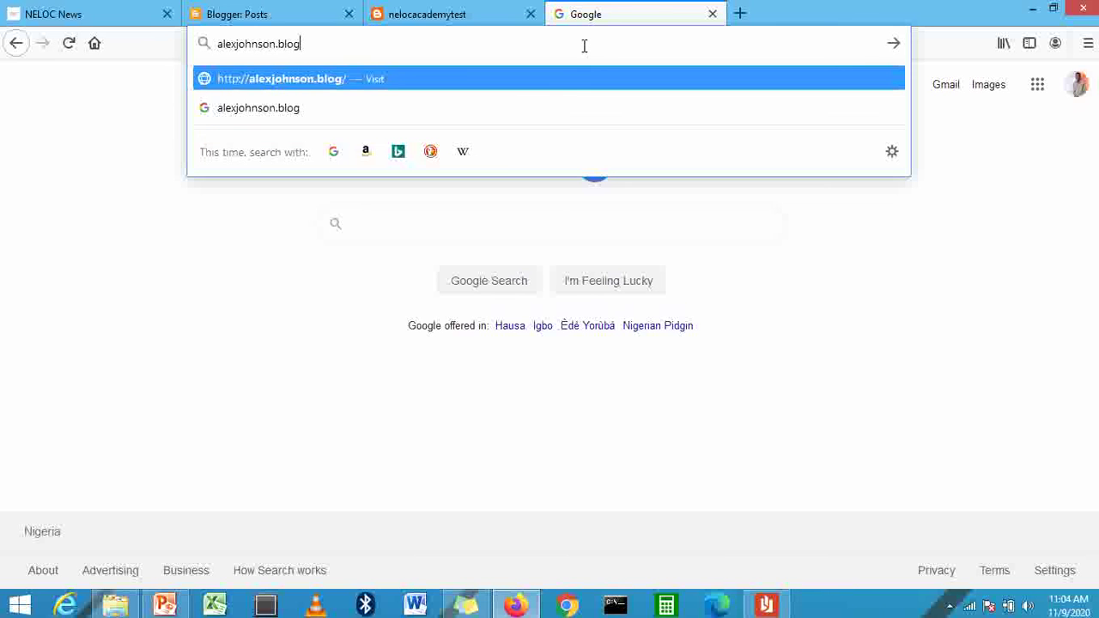
type("spot.com")
key("Return")
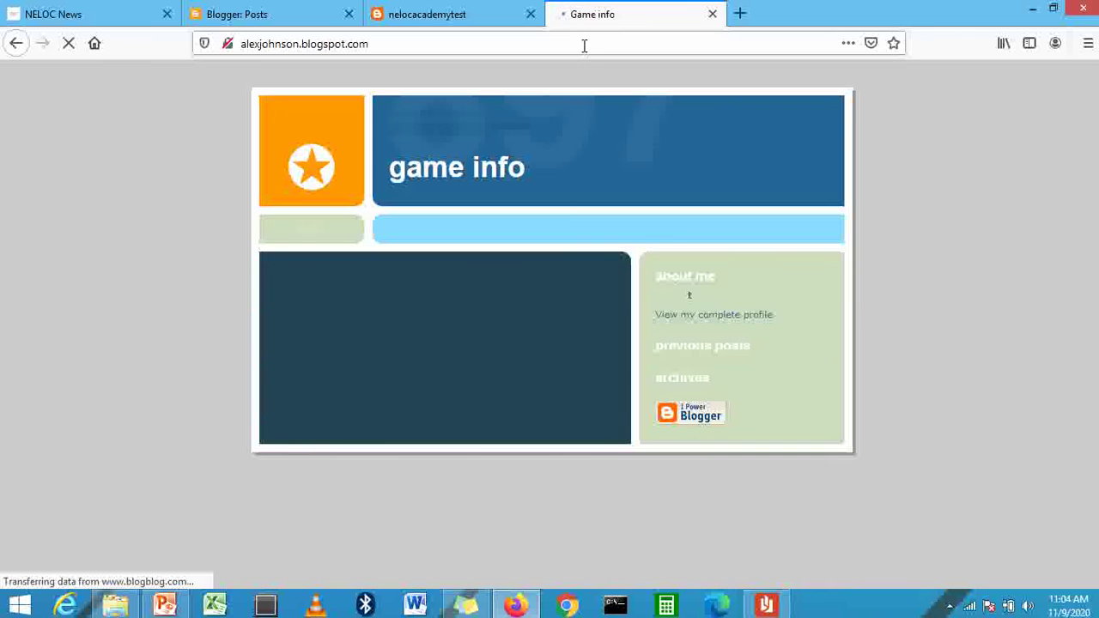
left_click(584, 44)
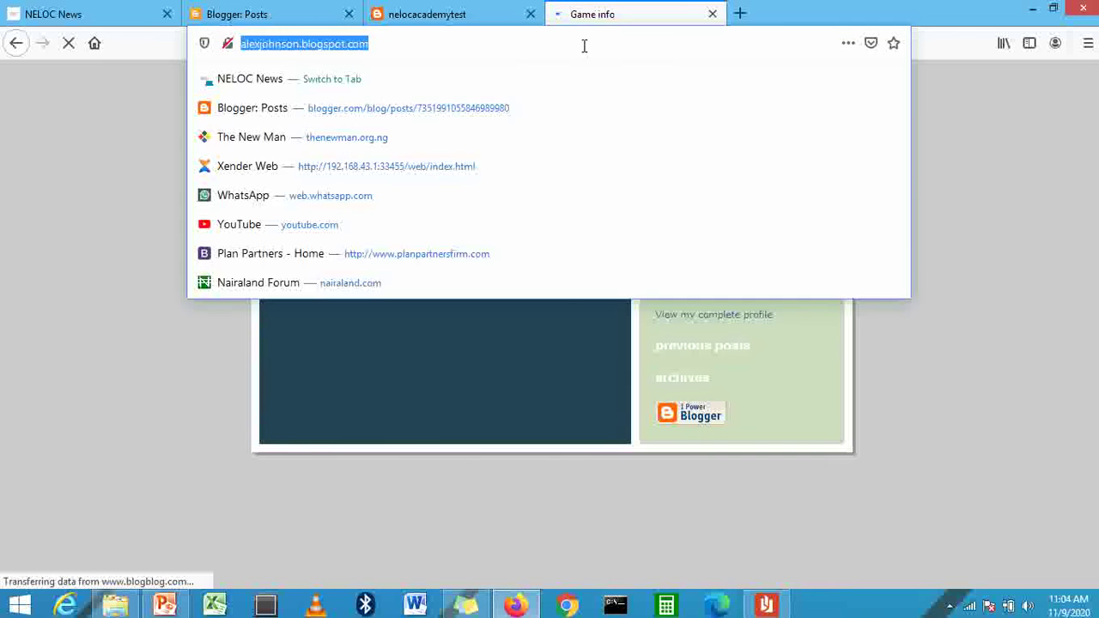
- Close the example-blog tab and load chineduthomas.blogspot.com in a new tab, showing Blog not found
left_click(713, 14)
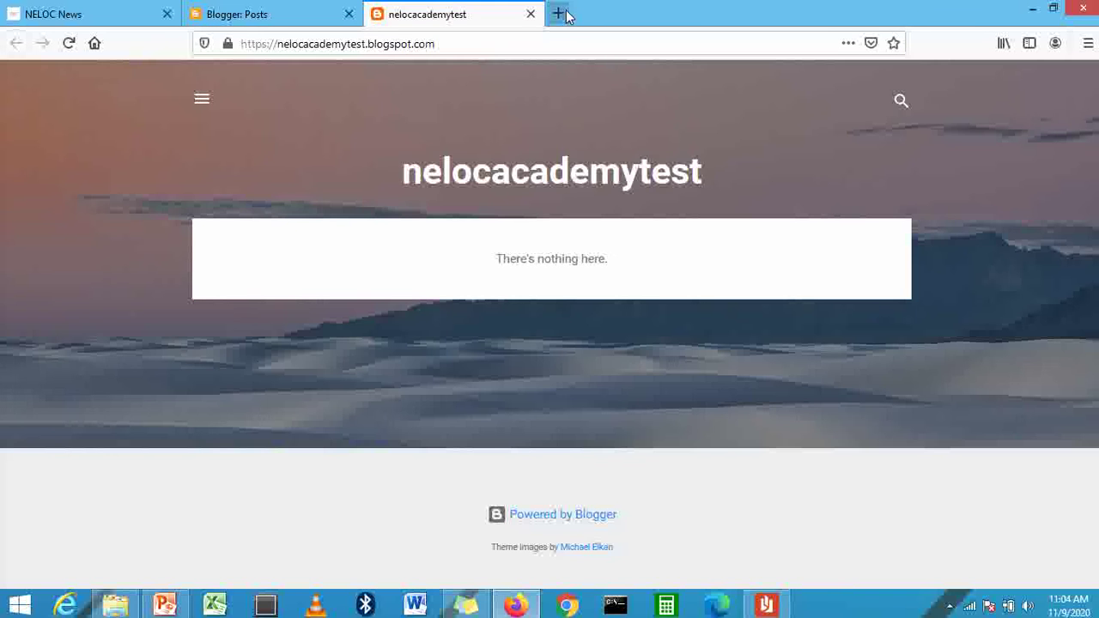
left_click(564, 13)
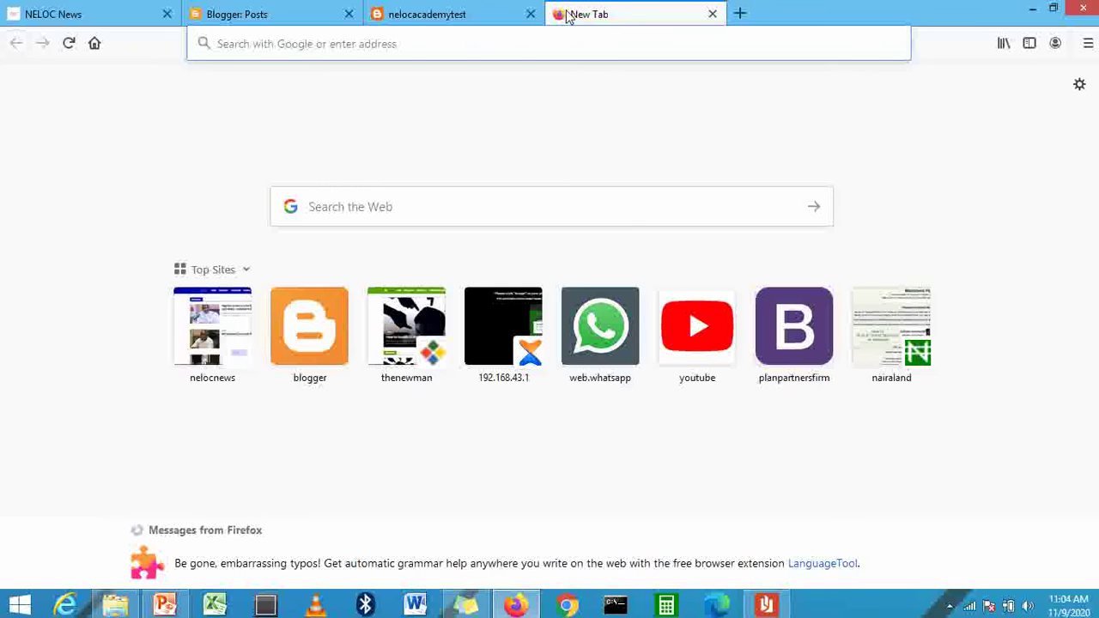
type("chind")
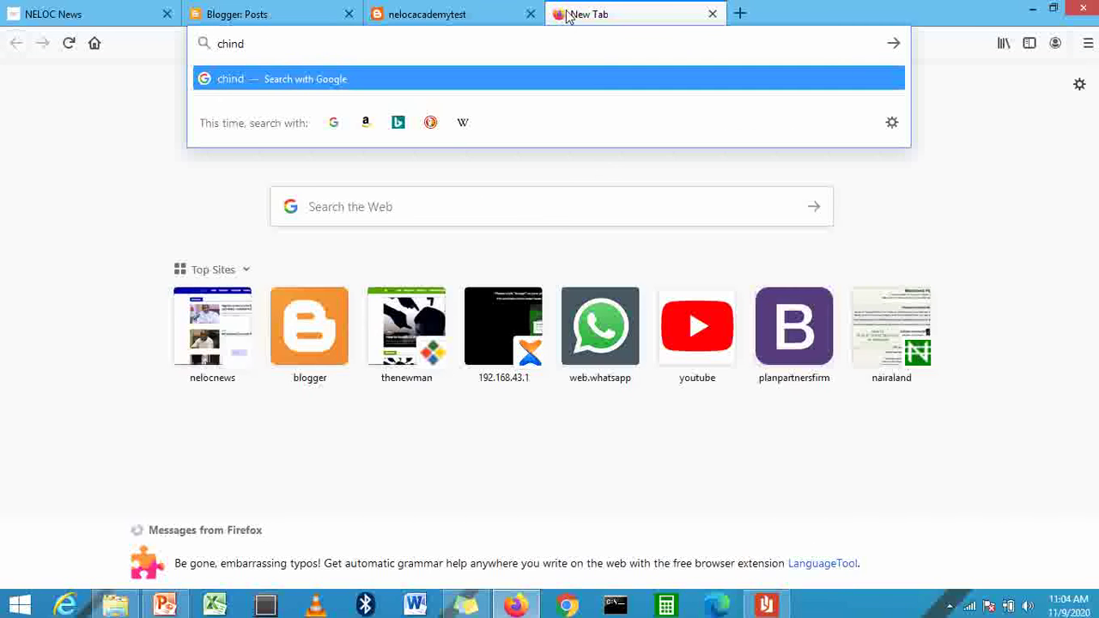
type("e")
key("BackSpace")
key("BackSpace")
type("ed")
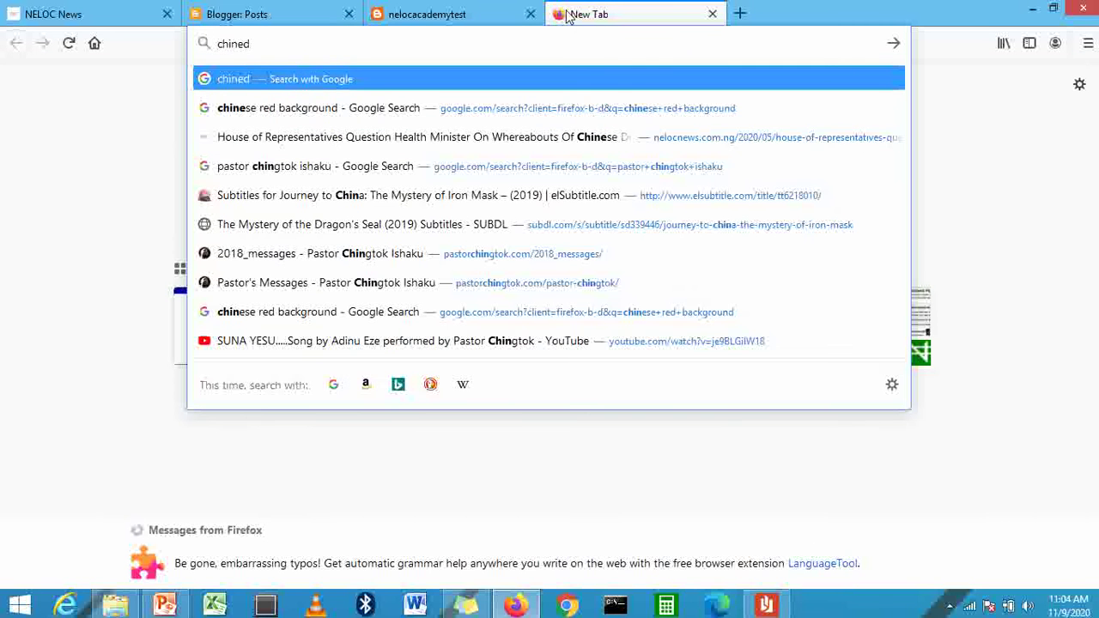
type("u")
type("h")
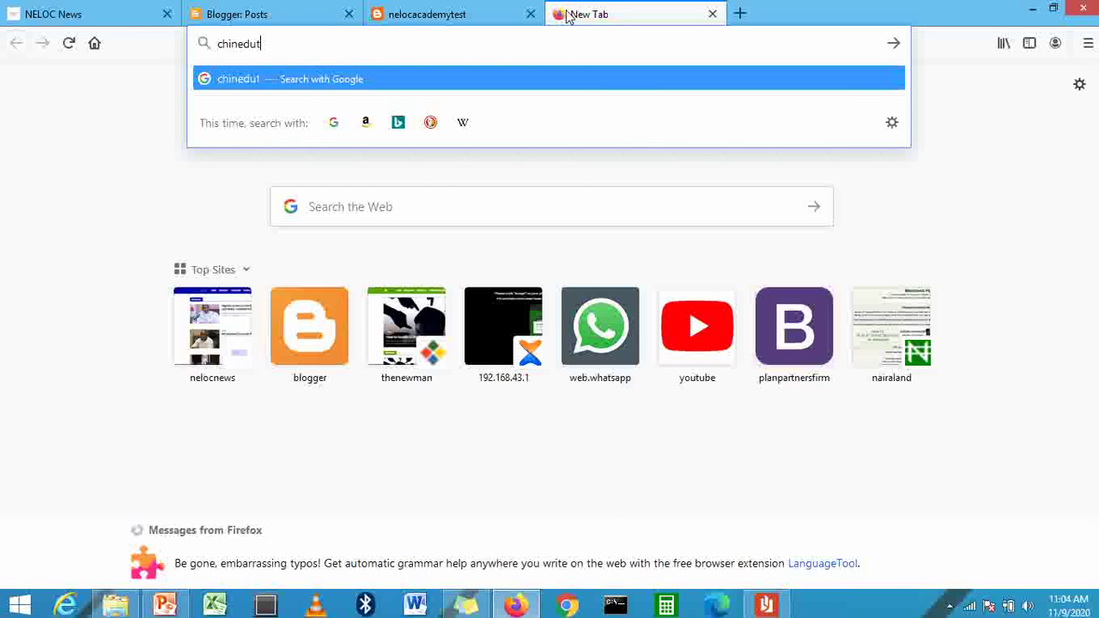
type("omas.blogspot.com")
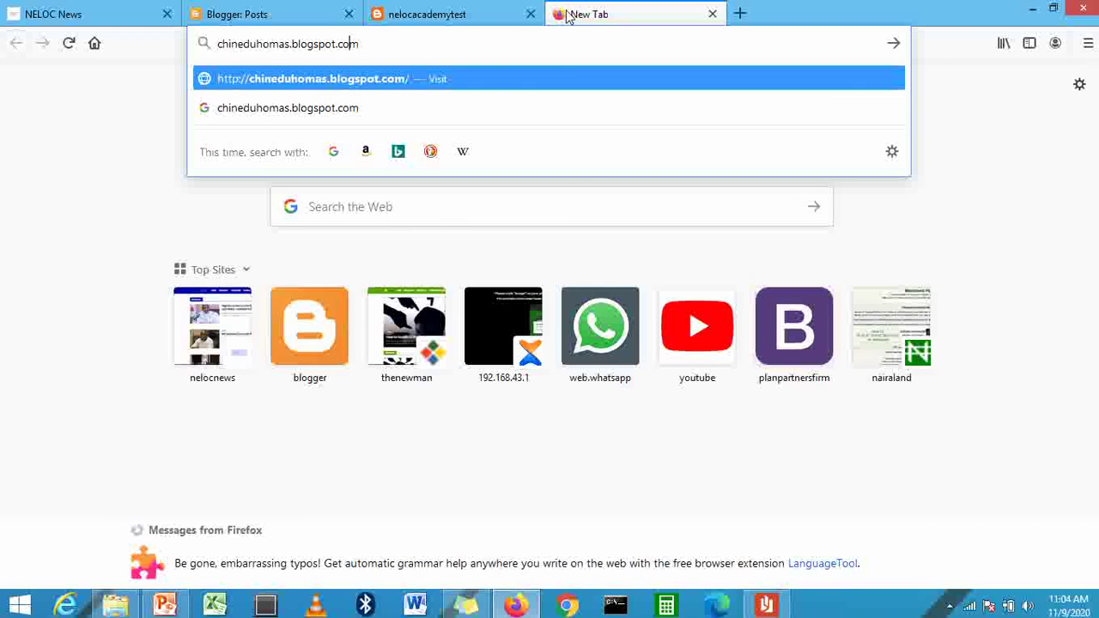
key("Left")
key("Left")
key("Left")
key("Left")
key("Left")
key("Left")
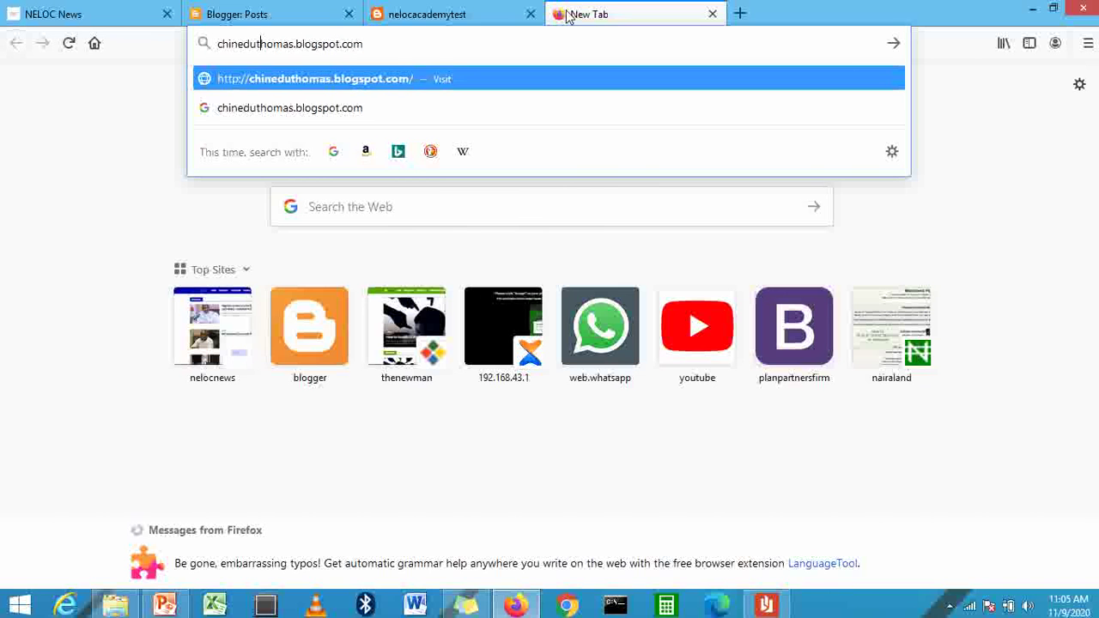
type("t")
key("Return")
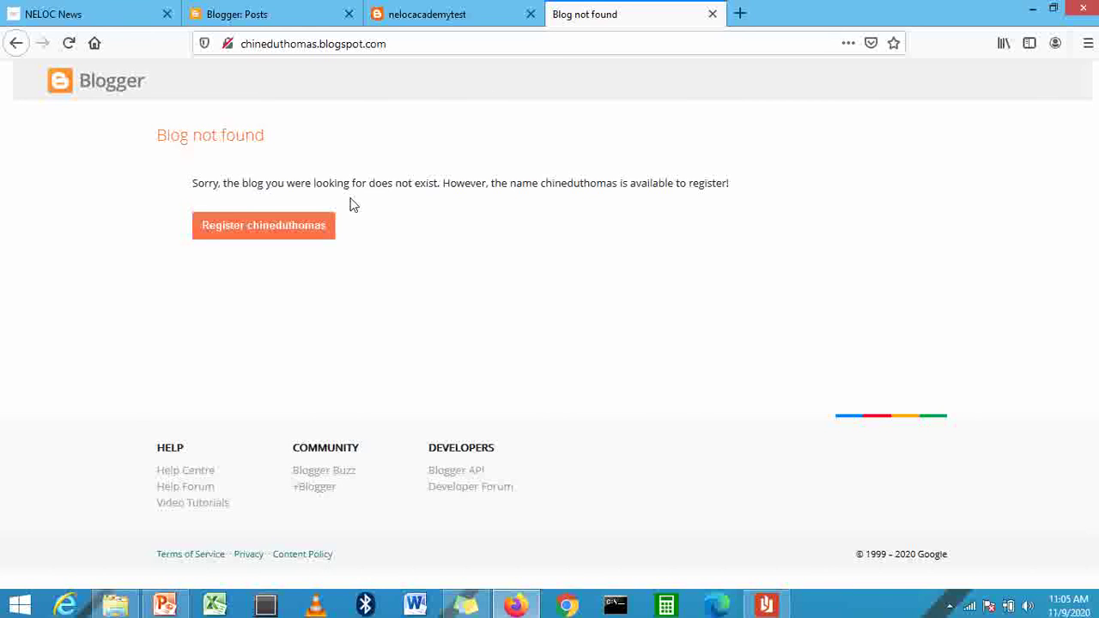
- Follow Register into Blogger, peek at the blog switcher, then close that dashboard tab
left_click(288, 235)
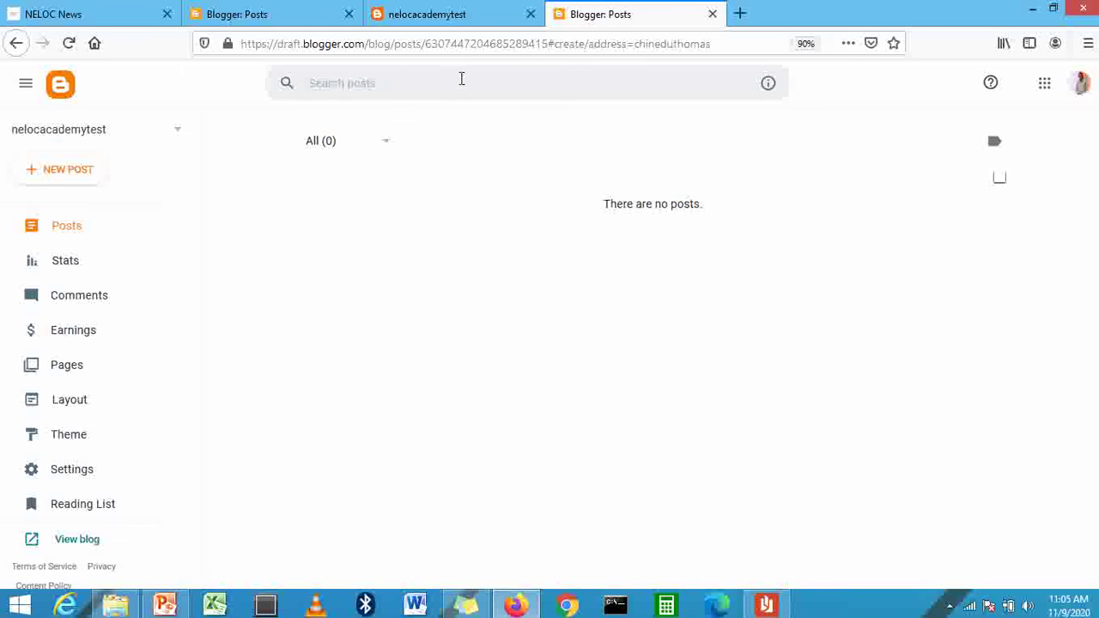
left_click(161, 133)
mouse_move(164, 147)
left_mouse_down()
mouse_move(167, 135)
mouse_move(167, 192)
mouse_move(168, 162)
left_mouse_up()
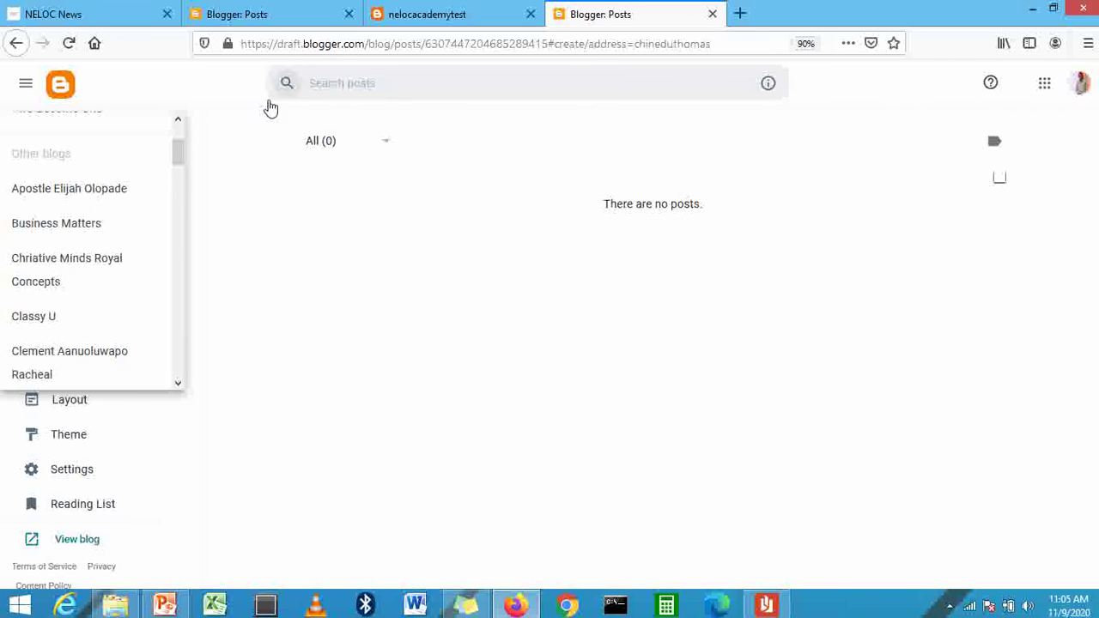
left_click(229, 96)
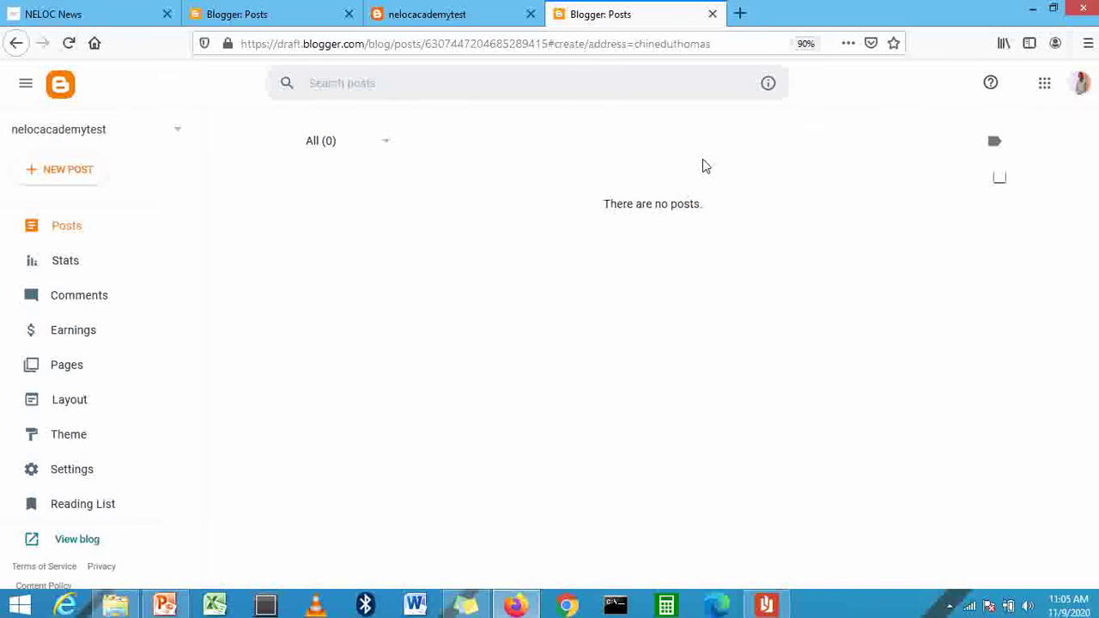
left_click(712, 15)
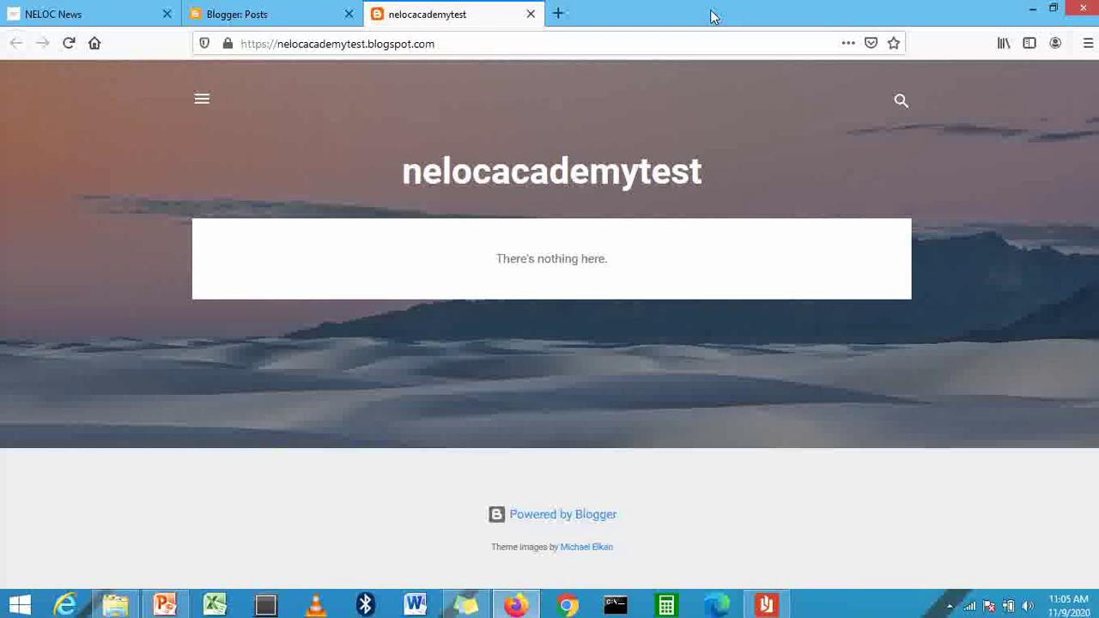
- Open nelocacademytest's Settings and review its Basic title and Publishing address sections
left_click(246, 7)
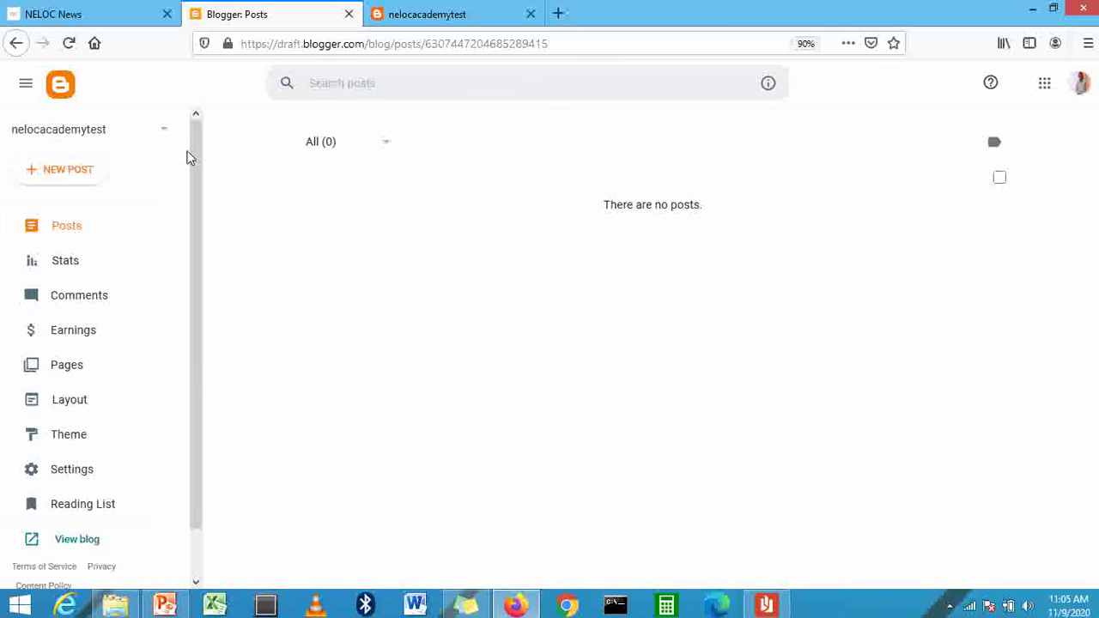
scroll(196, 206, "down", 1)
scroll(194, 189, "up", 1)
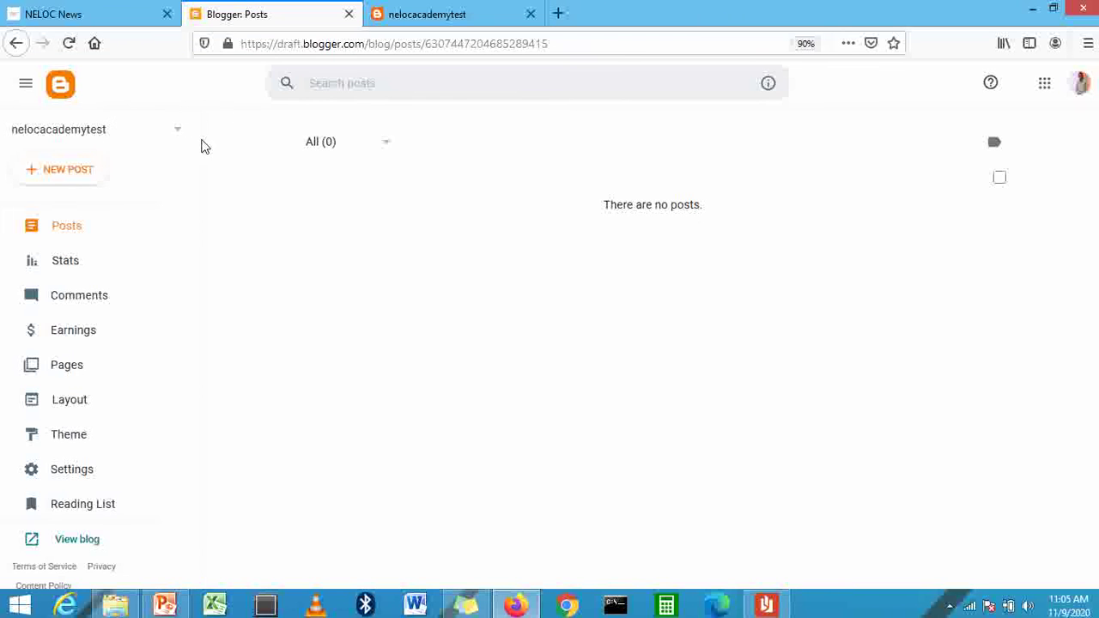
scroll(194, 174, "down", 2)
left_click(85, 422)
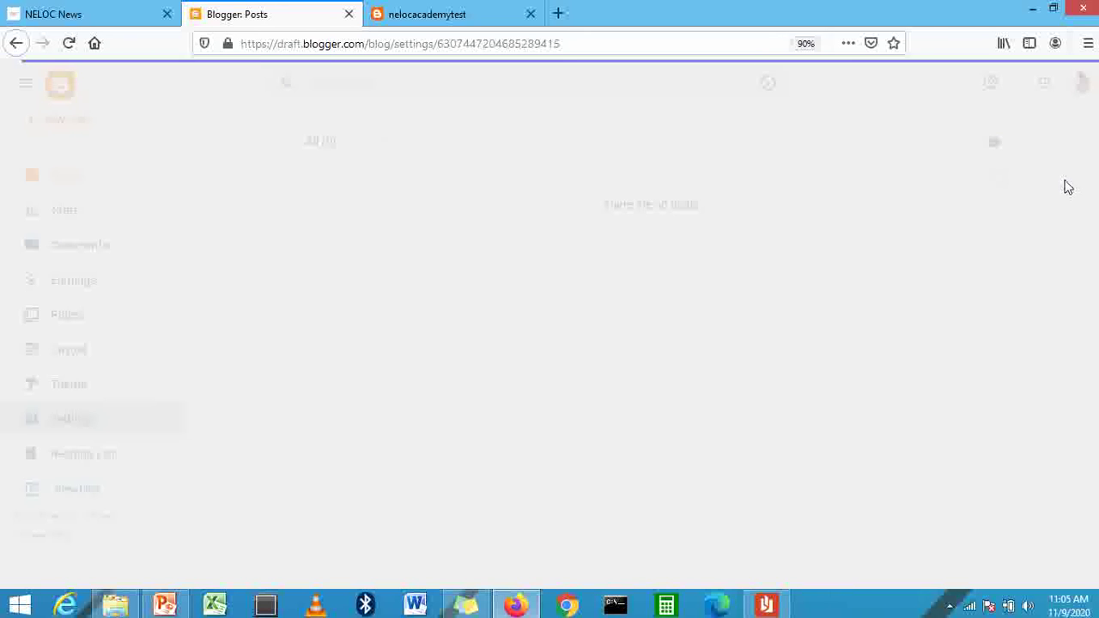
left_click_drag(1095, 146, 1095, 222)
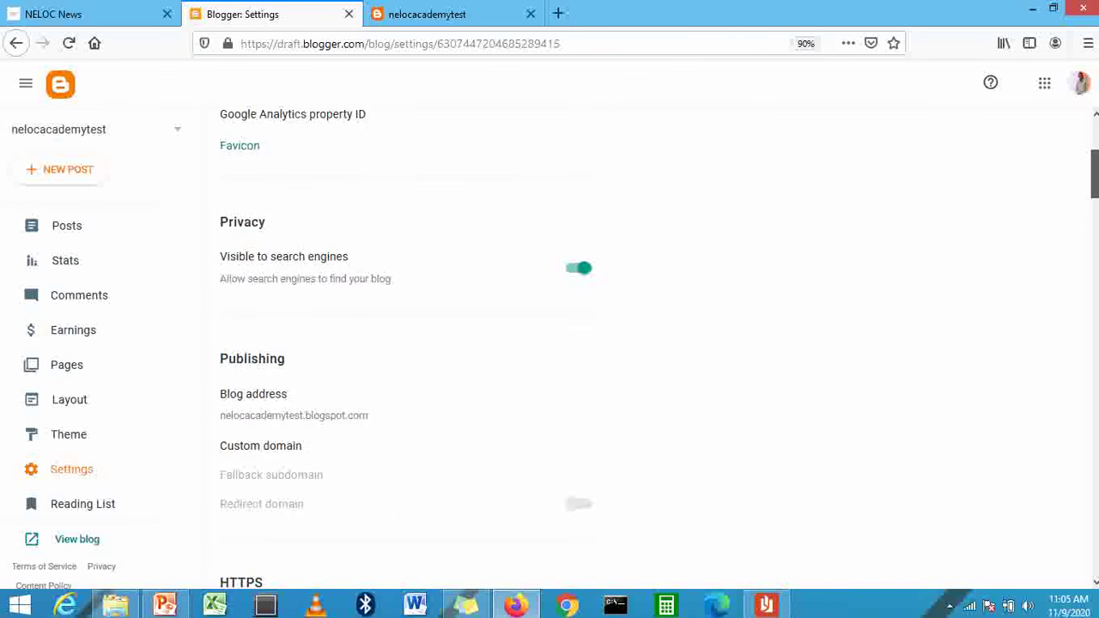
scroll(652, 344, "up", 10)
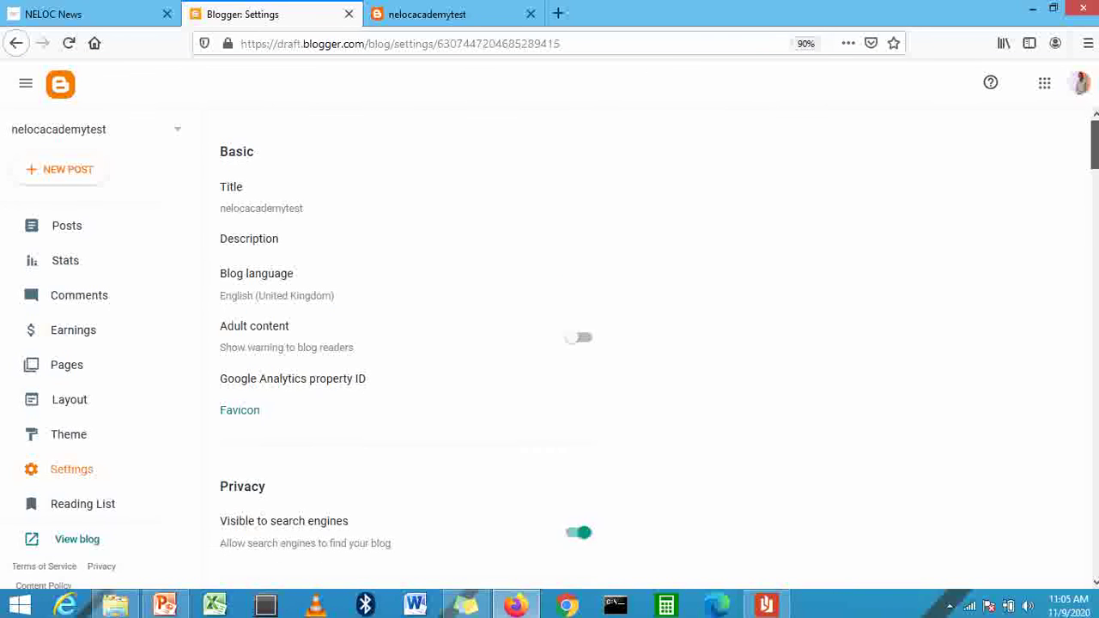
left_click_drag(1095, 144, 1096, 363)
- Glance at the live blog, then return to the nelocacademytest Settings tab
left_click(468, 10)
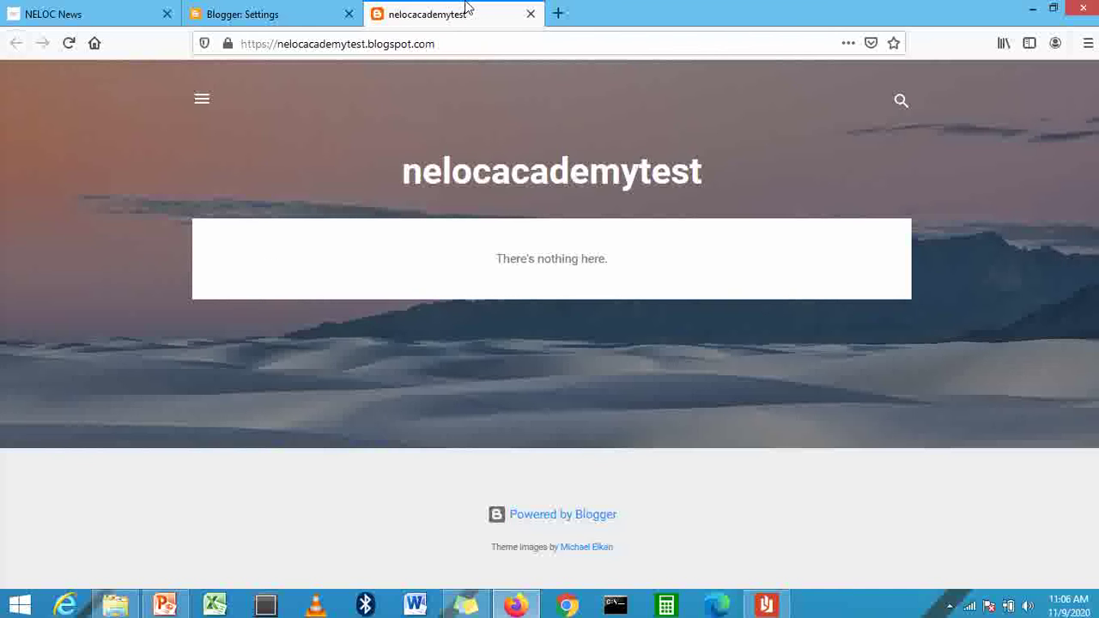
left_click(283, 9)
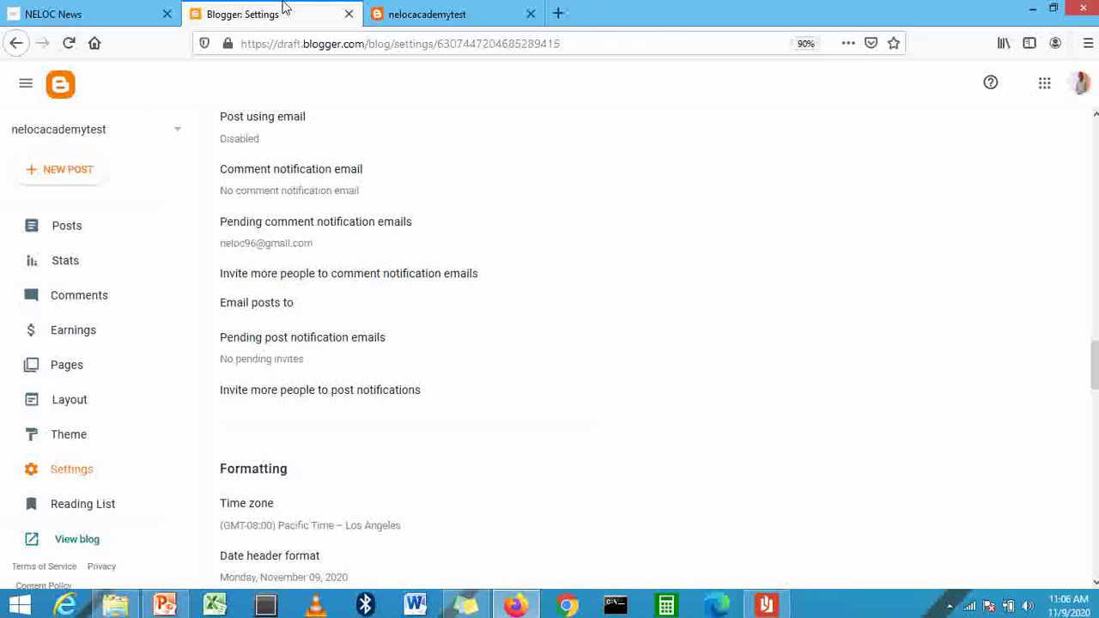